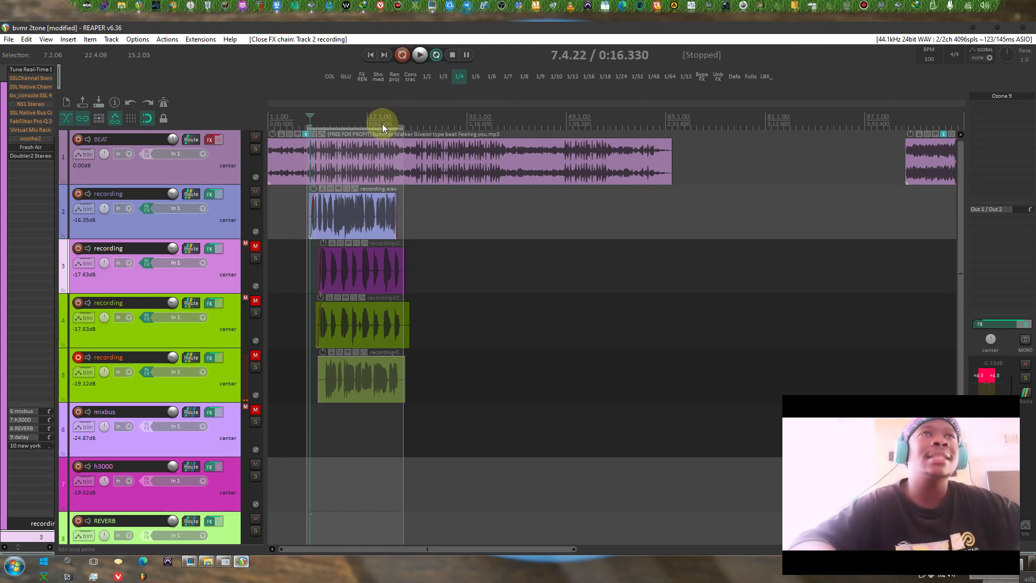
- Play the loop and open Waves Tune Real-Time in the FX chain of track 2
{"action": "key", "text": "space"}
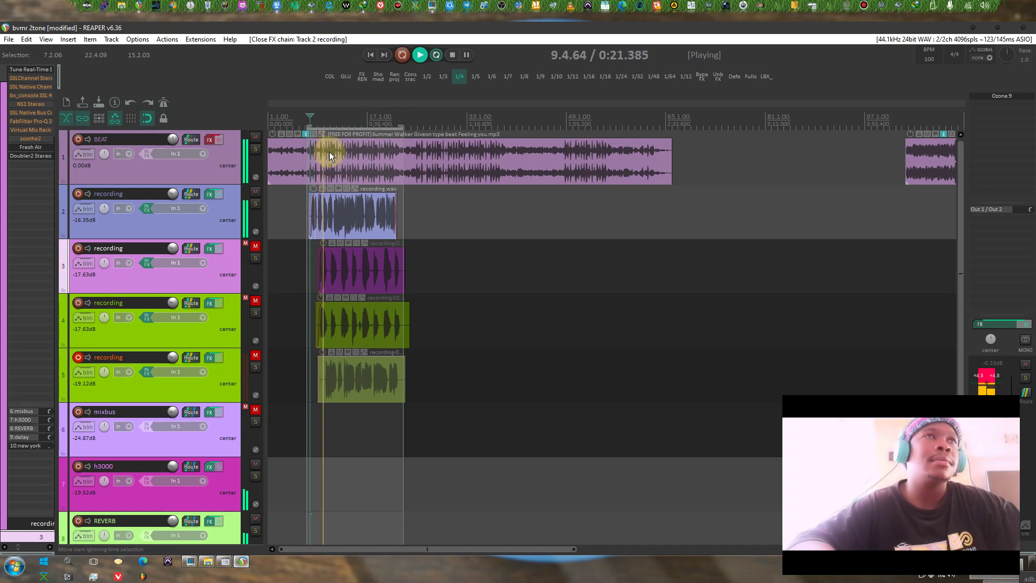
{"action": "left_click", "coordinate": [210, 194]}
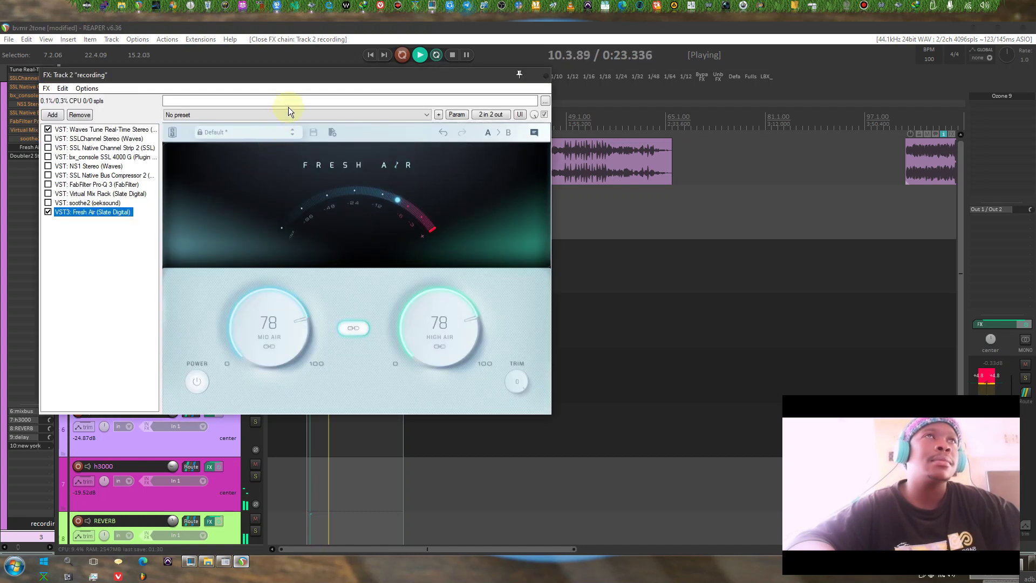
{"action": "left_click_drag", "start_coordinate": [332, 79], "coordinate": [689, 114]}
{"action": "left_click", "coordinate": [480, 165]}
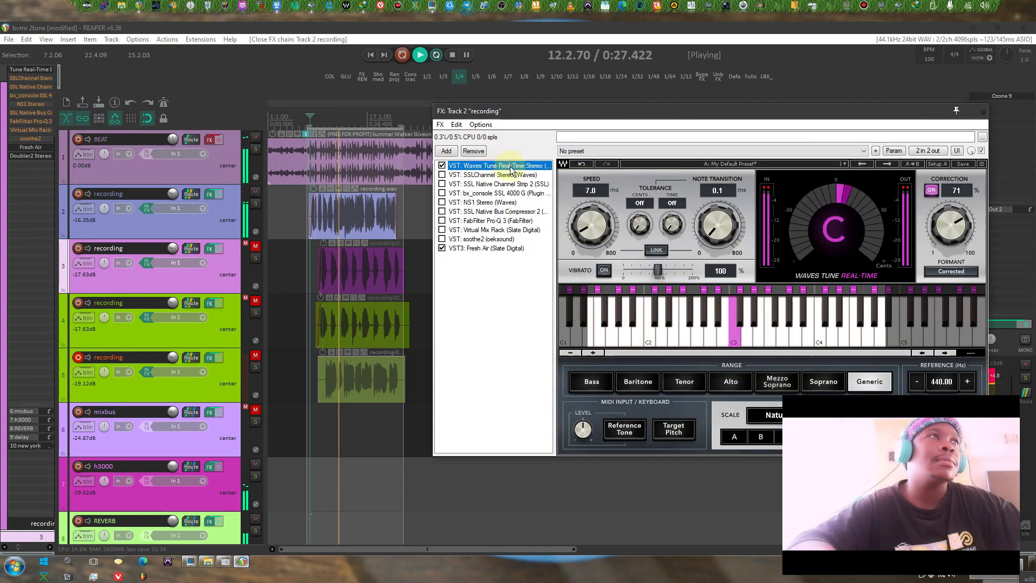
- Unmute the recording tracks 3 and 4 during playback
{"action": "left_click", "coordinate": [256, 246]}
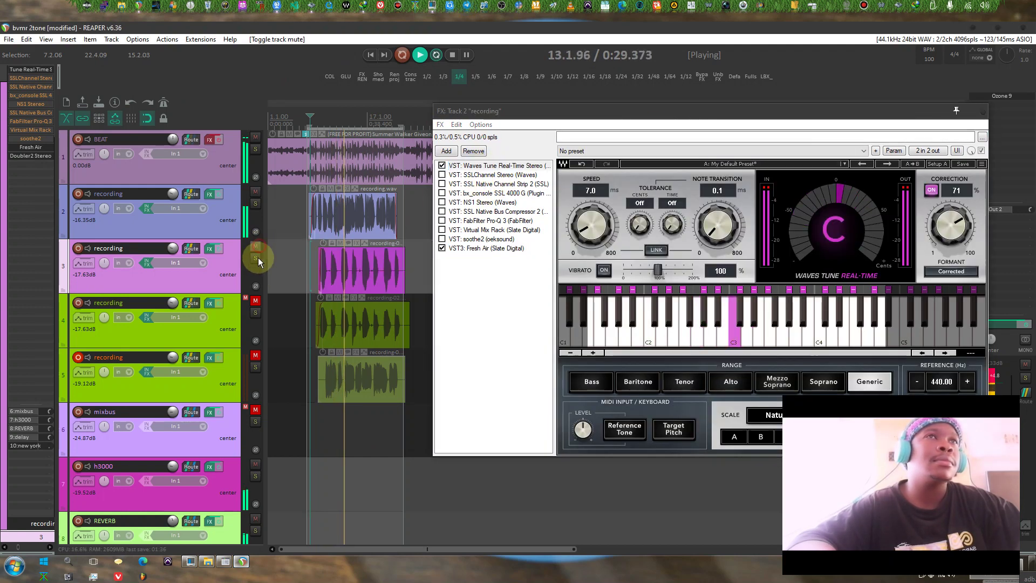
{"action": "left_click", "coordinate": [255, 302]}
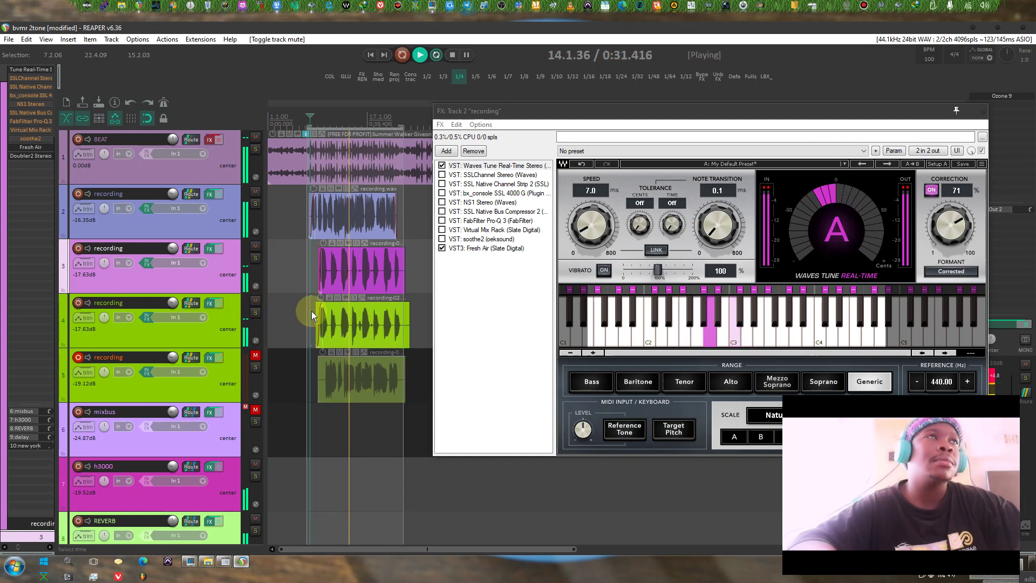
- Examine the Waves Tune Real-Time and Fresh Air settings on track 2 while the loop plays
{"action": "left_click", "coordinate": [486, 166]}
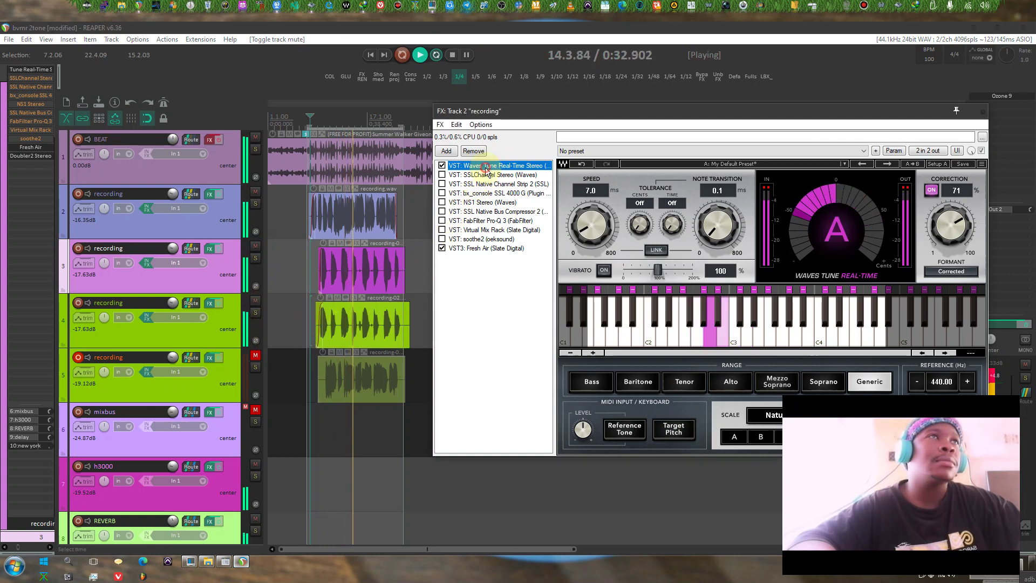
{"action": "left_click", "coordinate": [489, 249]}
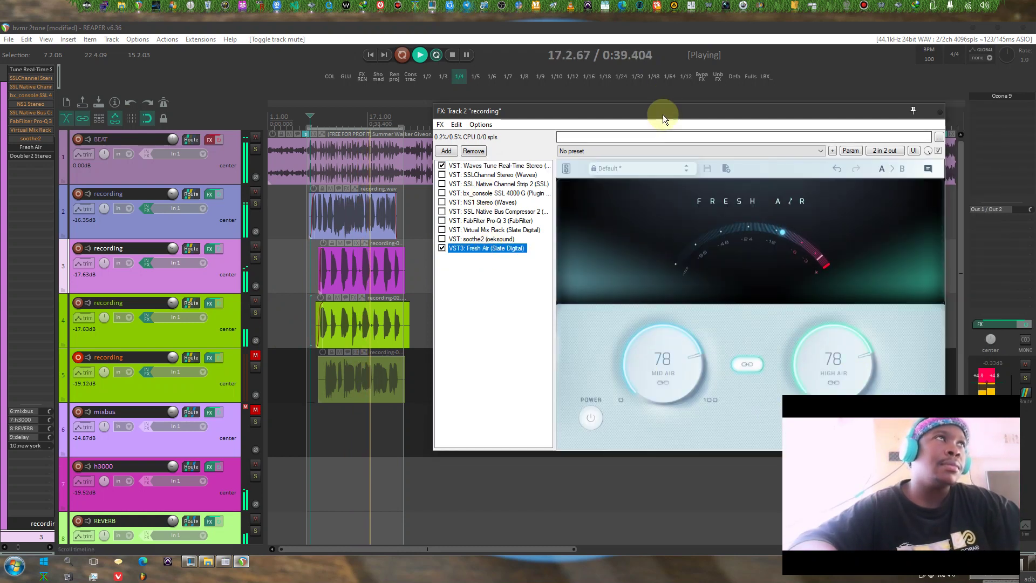
{"action": "left_click_drag", "start_coordinate": [663, 115], "coordinate": [671, 66]}
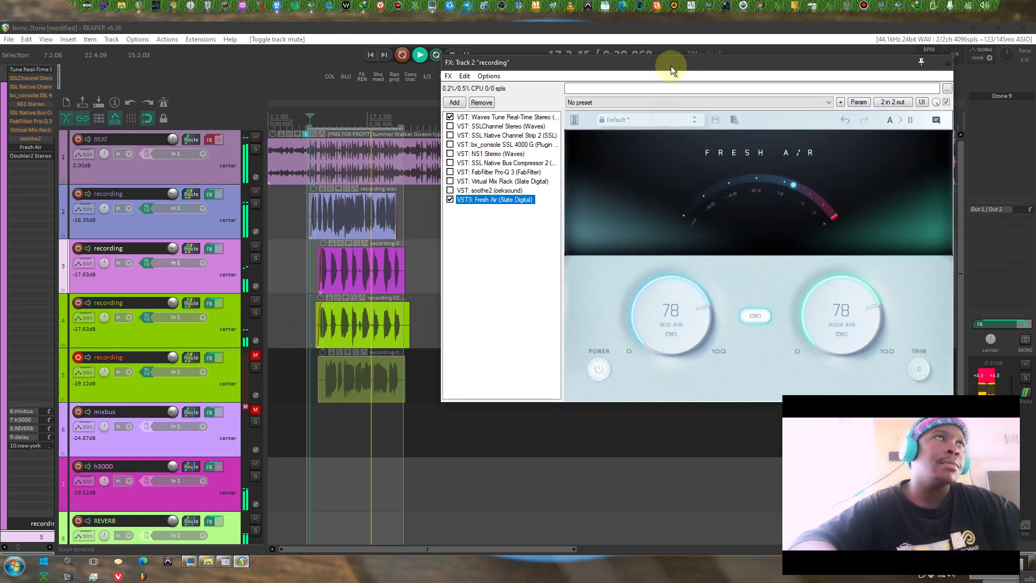
{"action": "left_click", "coordinate": [488, 119]}
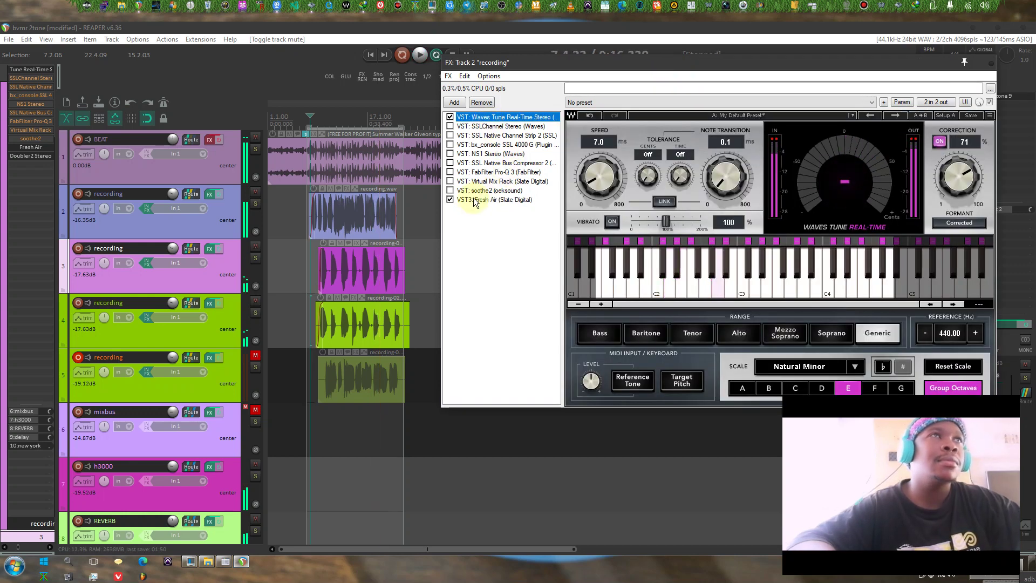
- Stop playback and bypass Fresh Air on track 2, viewing Virtual Mix Rack before closing the FX chain
{"action": "key", "text": "space"}
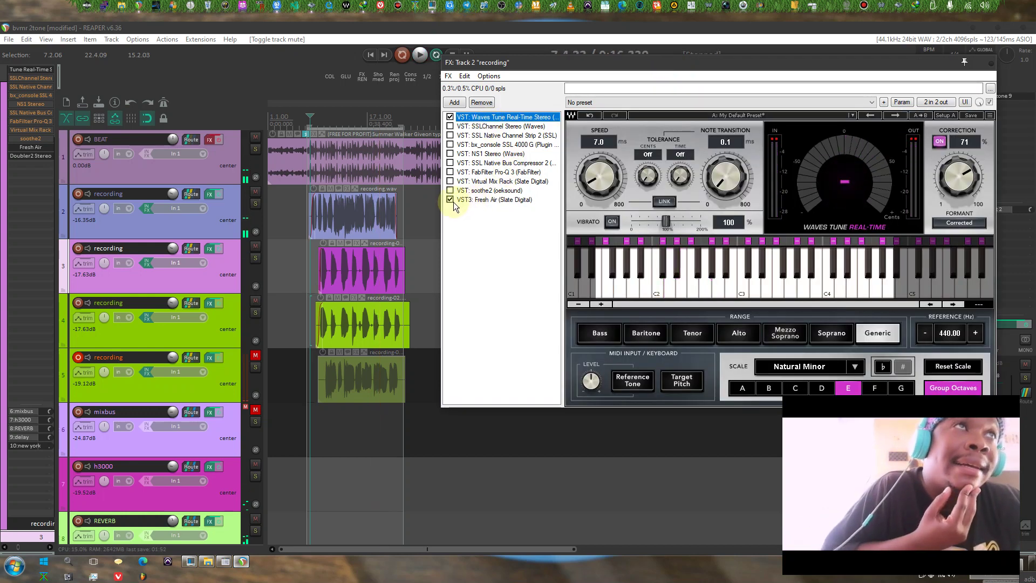
{"action": "left_click", "coordinate": [461, 183]}
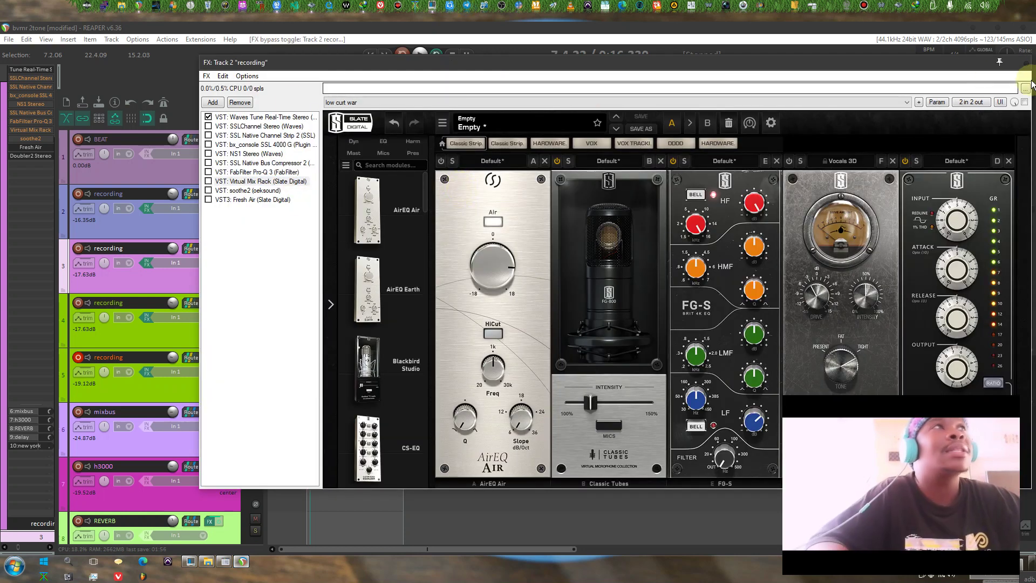
{"action": "left_click", "coordinate": [1025, 62]}
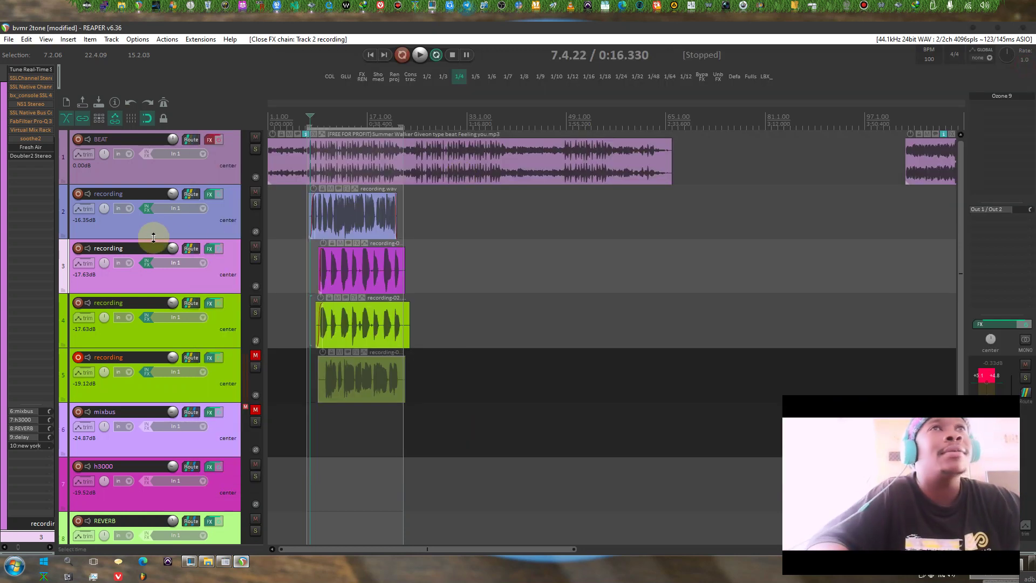
- Play the loop with the BEAT track muted and all effects on track 2 bypassed
{"action": "left_click", "coordinate": [255, 137]}
{"action": "key", "text": "space"}
{"action": "left_click", "coordinate": [220, 195]}
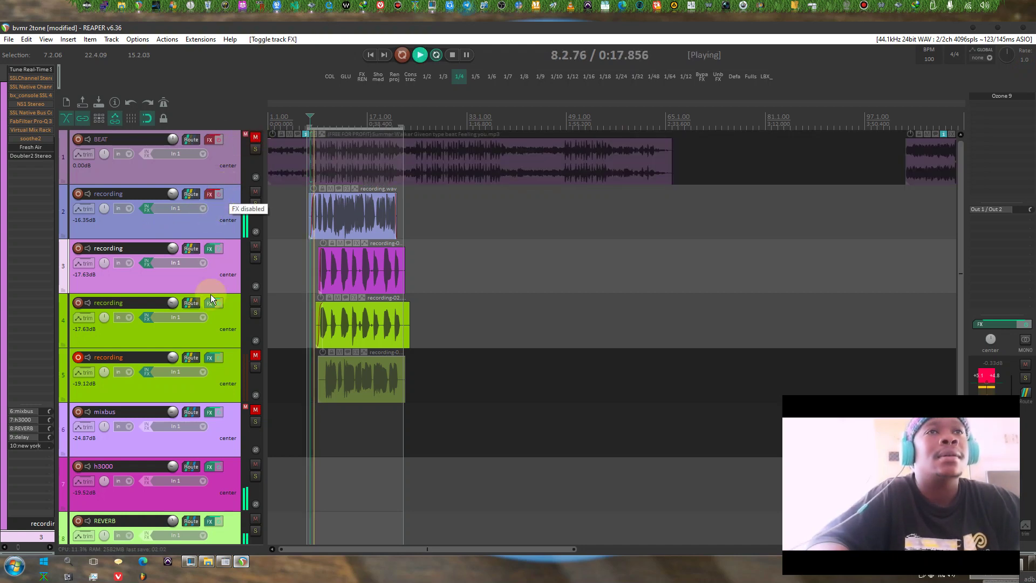
- Mute the REVERB, h3000 and delay tracks to hear the dry vocals, and stop playback
{"action": "scroll", "coordinate": [180, 484], "scroll_direction": "down", "scroll_amount": 3}
{"action": "left_click", "coordinate": [255, 355]}
{"action": "left_click", "coordinate": [257, 304]}
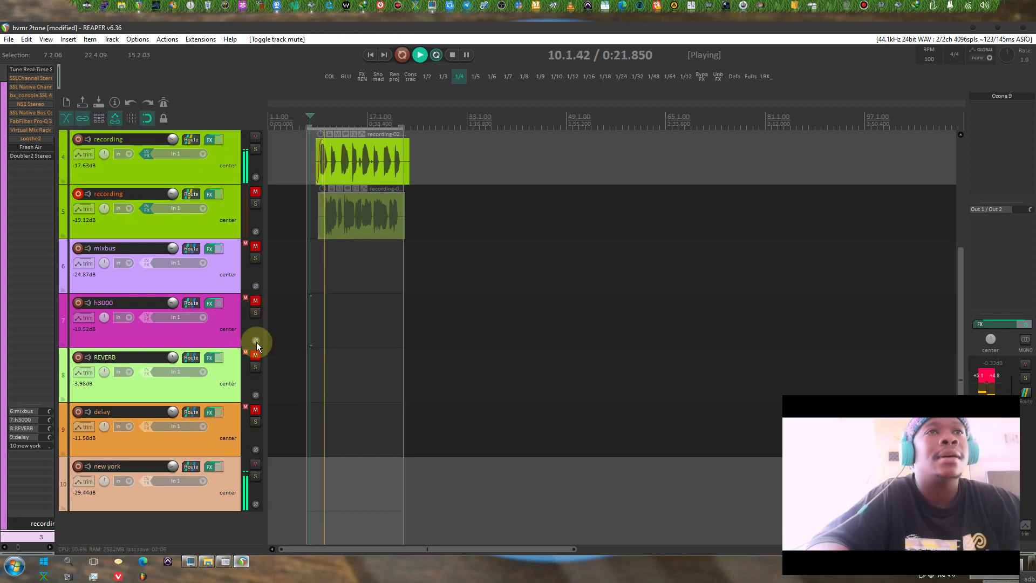
{"action": "scroll", "coordinate": [157, 329], "scroll_direction": "up", "scroll_amount": 3}
{"action": "key", "text": "space"}
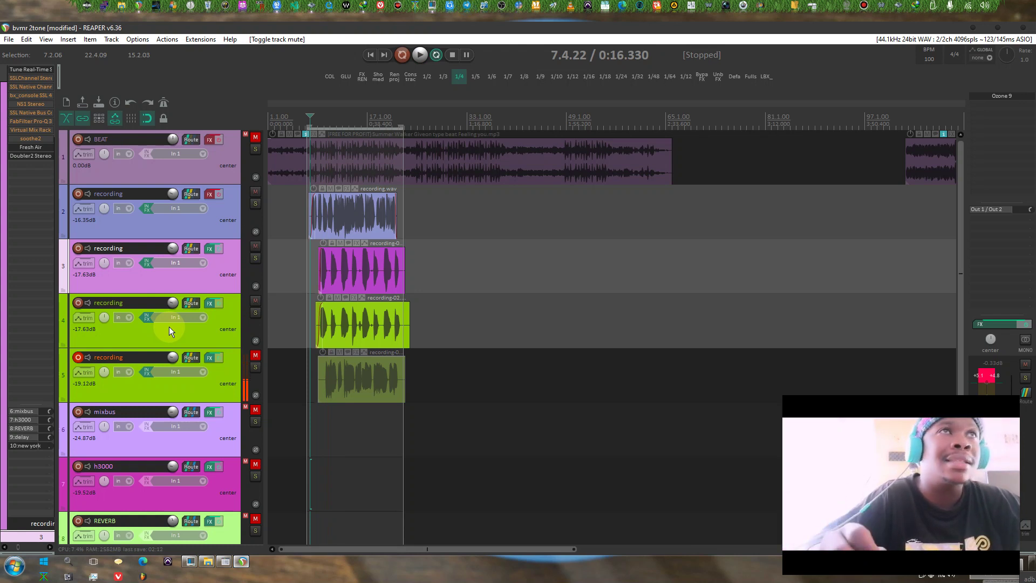
- Replay the vocals, re-enable the effects on track 2 and turn on Virtual Mix Rack in its FX chain
{"action": "key", "text": "space"}
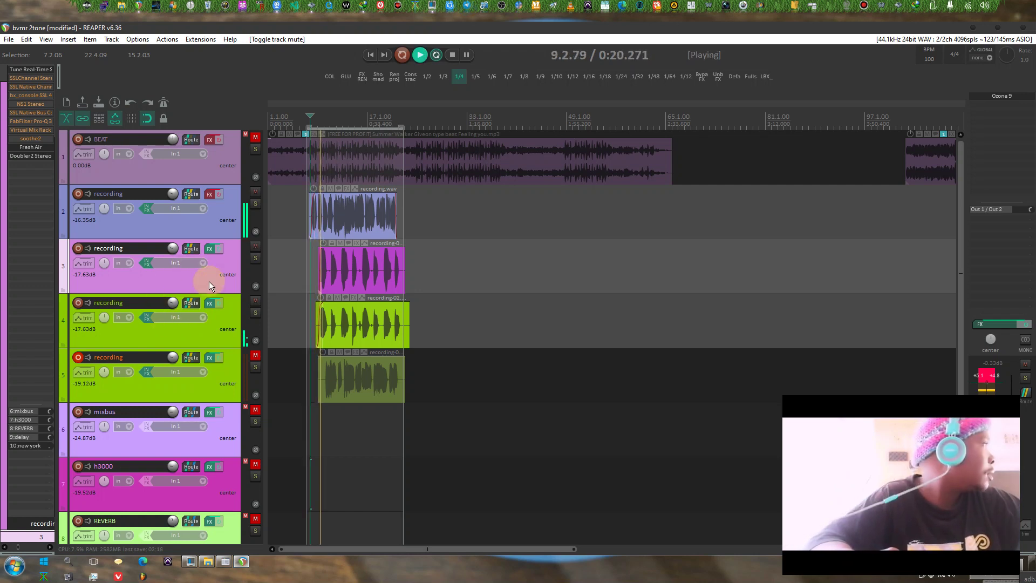
{"action": "left_click", "coordinate": [216, 194]}
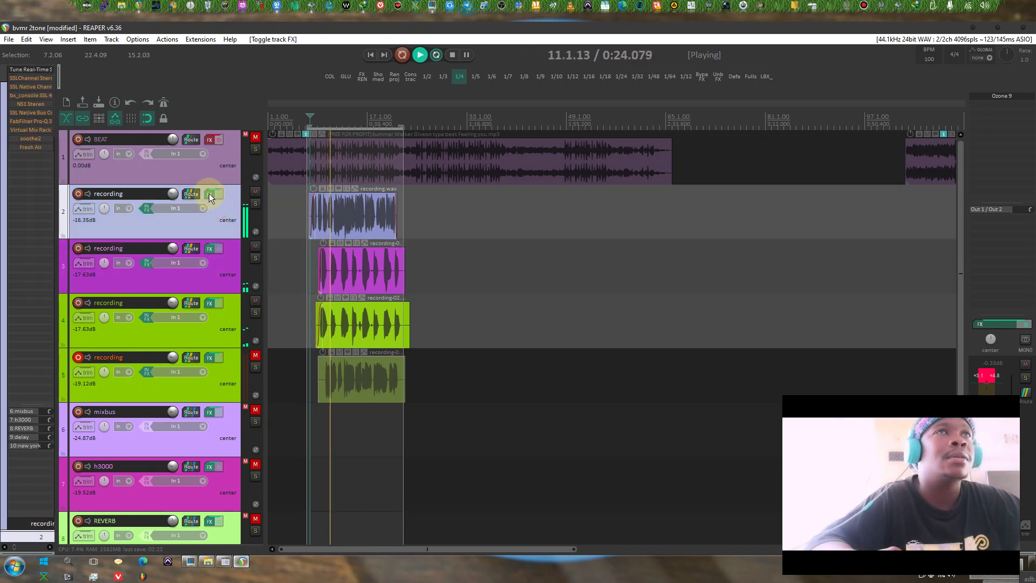
{"action": "left_click", "coordinate": [210, 195]}
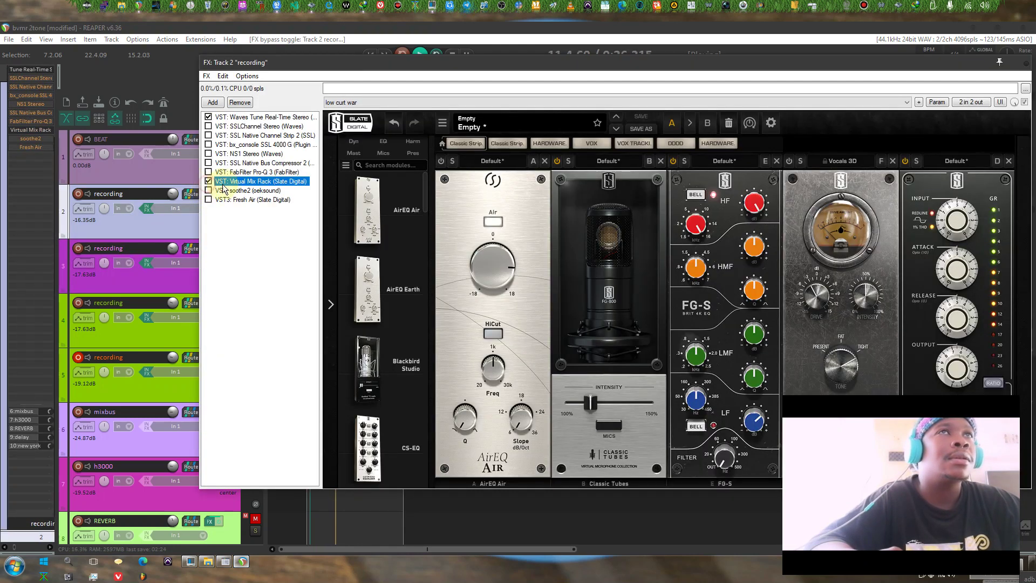
{"action": "left_click_drag", "start_coordinate": [675, 67], "coordinate": [536, 50]}
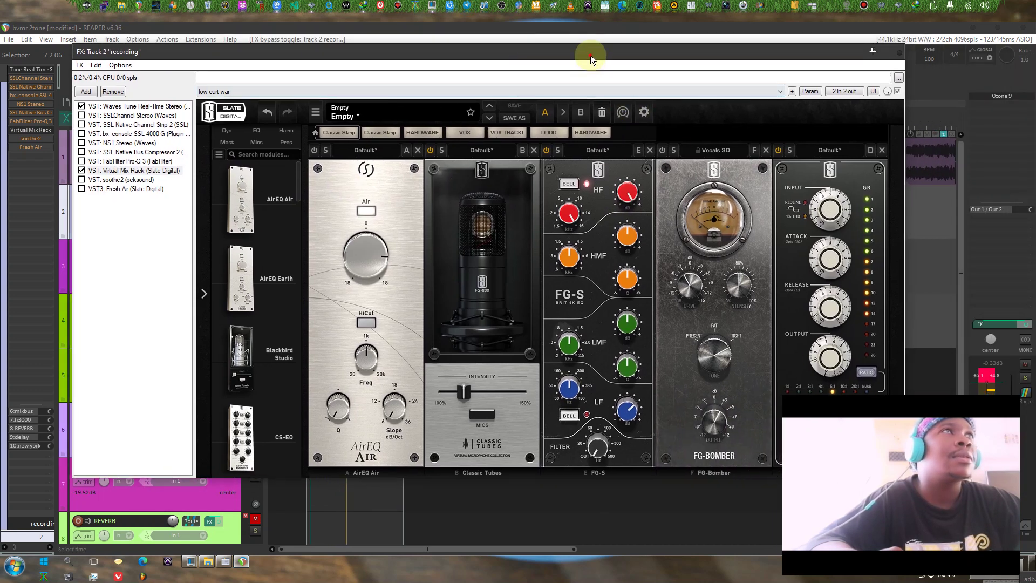
{"action": "left_click_drag", "start_coordinate": [591, 55], "coordinate": [569, 45]}
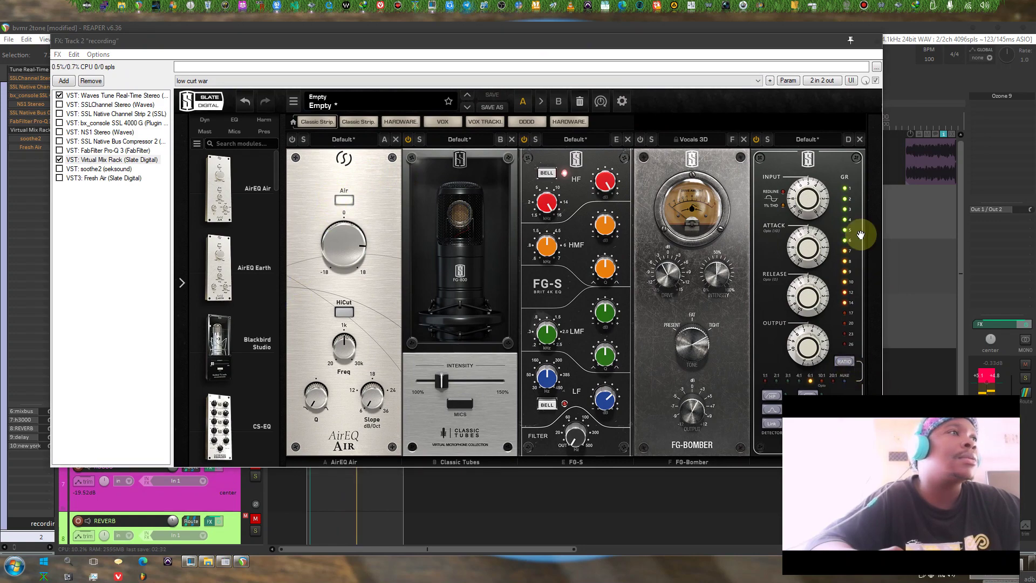
{"action": "left_click_drag", "start_coordinate": [665, 45], "coordinate": [679, 81]}
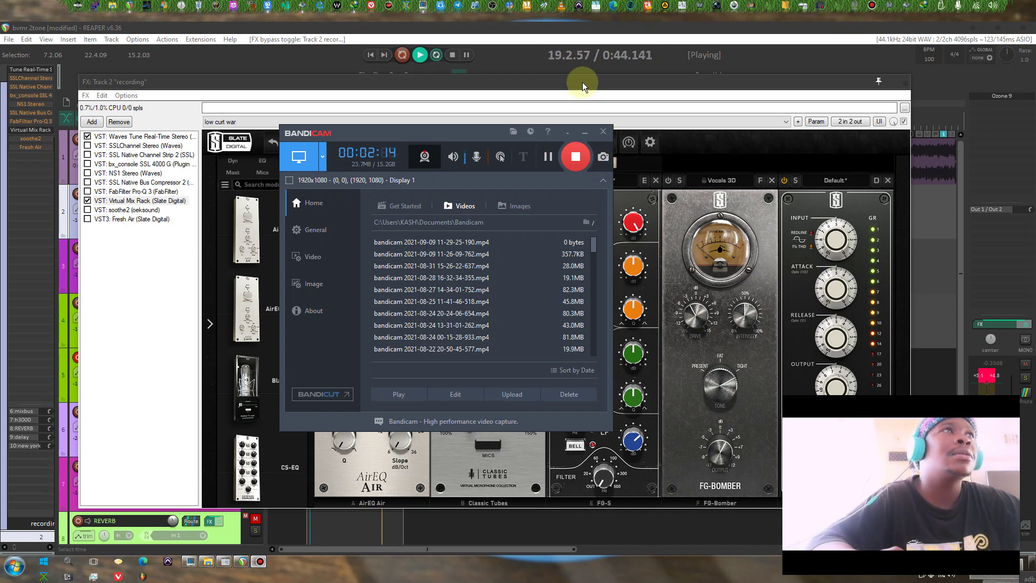
{"action": "left_click", "coordinate": [584, 132]}
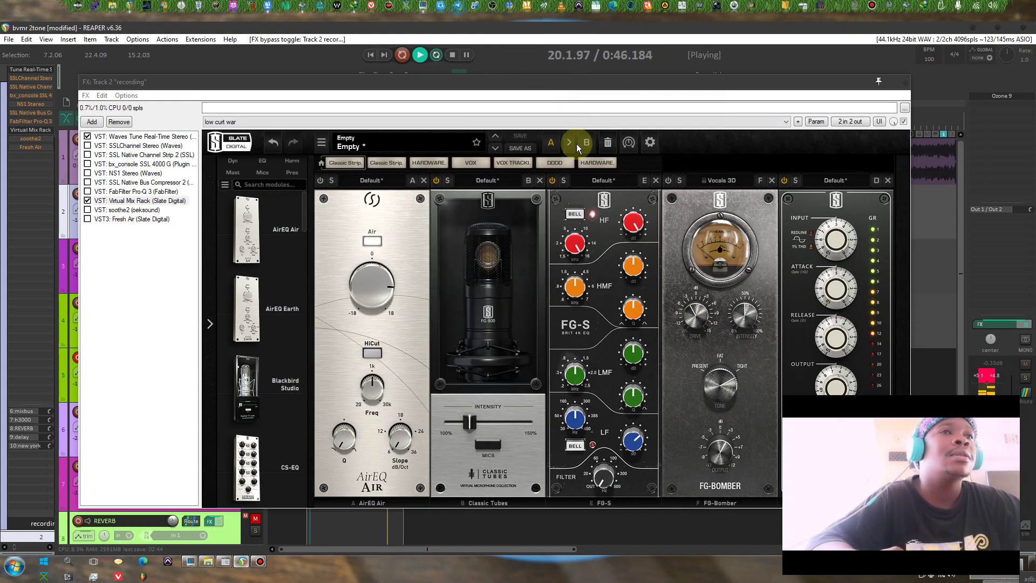
- Bypass Virtual Mix Rack on track 2, turn on Fresh Air instead, and close the FX chain
{"action": "left_click", "coordinate": [88, 201]}
{"action": "left_click", "coordinate": [114, 219]}
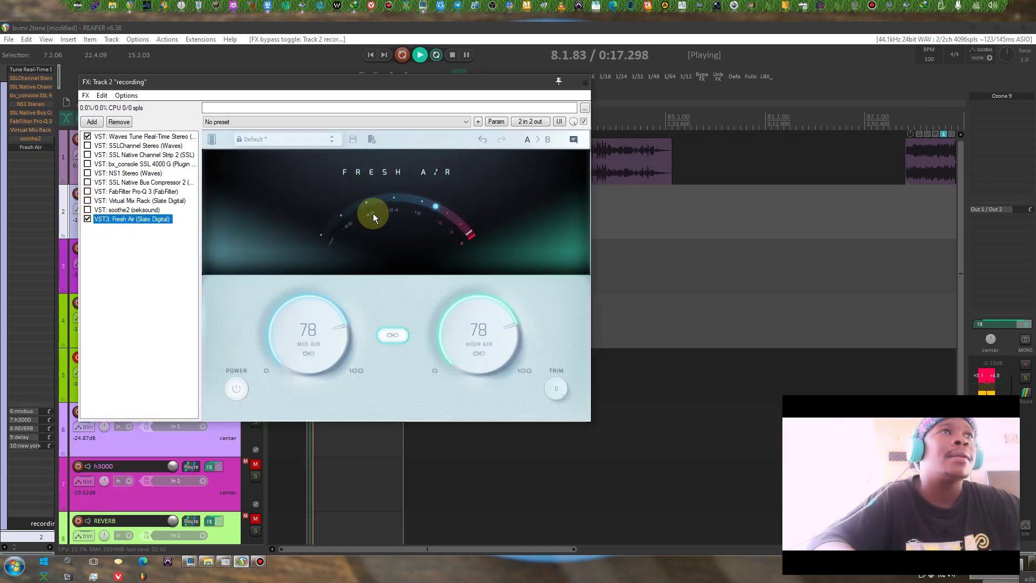
{"action": "left_click", "coordinate": [586, 83]}
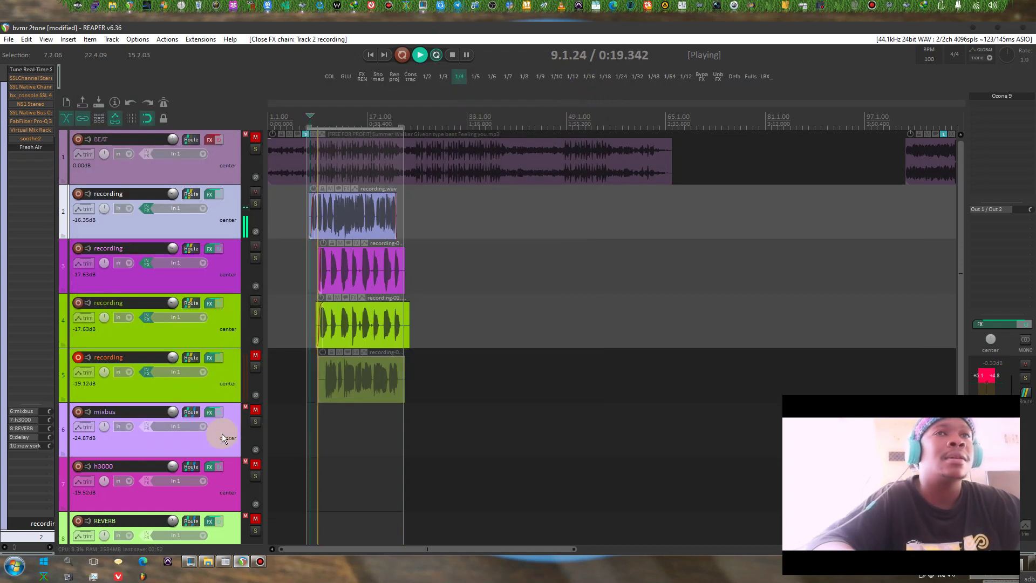
- Unmute the BEAT, REVERB, h3000 and delay tracks while the loop plays
{"action": "left_click", "coordinate": [254, 138]}
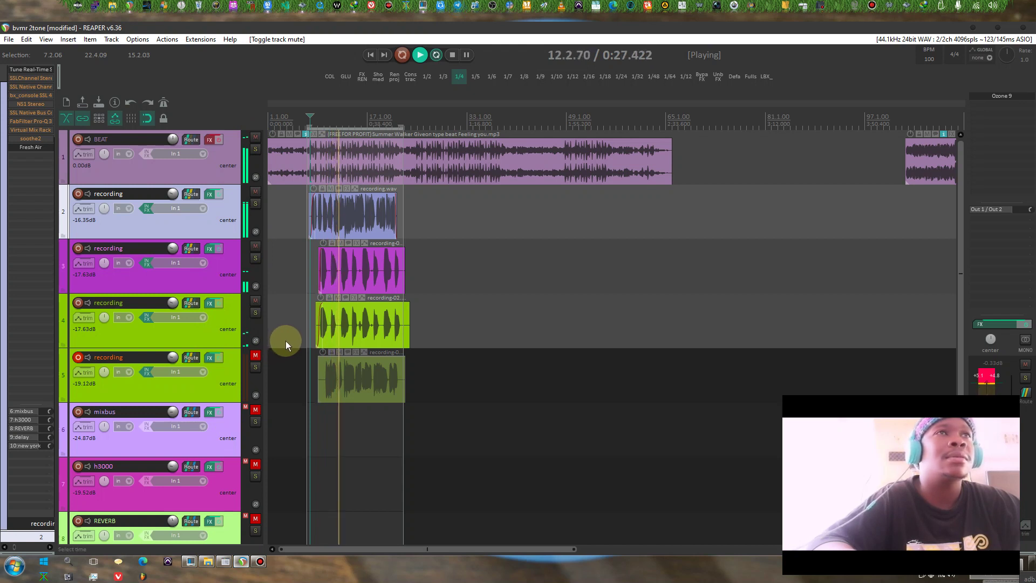
{"action": "scroll", "coordinate": [222, 429], "scroll_direction": "down", "scroll_amount": 3}
{"action": "left_click", "coordinate": [255, 355]}
{"action": "left_click", "coordinate": [255, 301]}
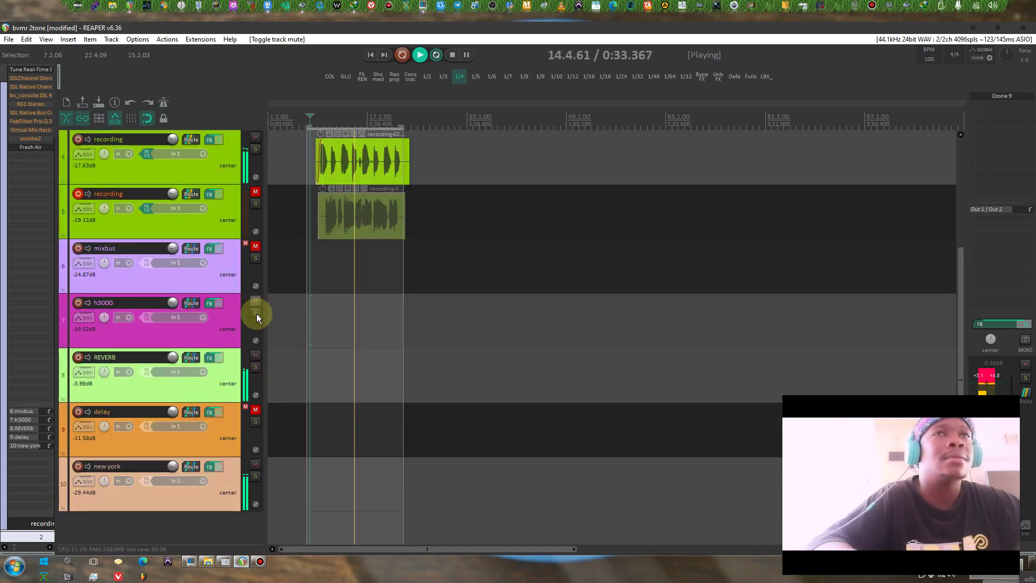
{"action": "left_click", "coordinate": [256, 412]}
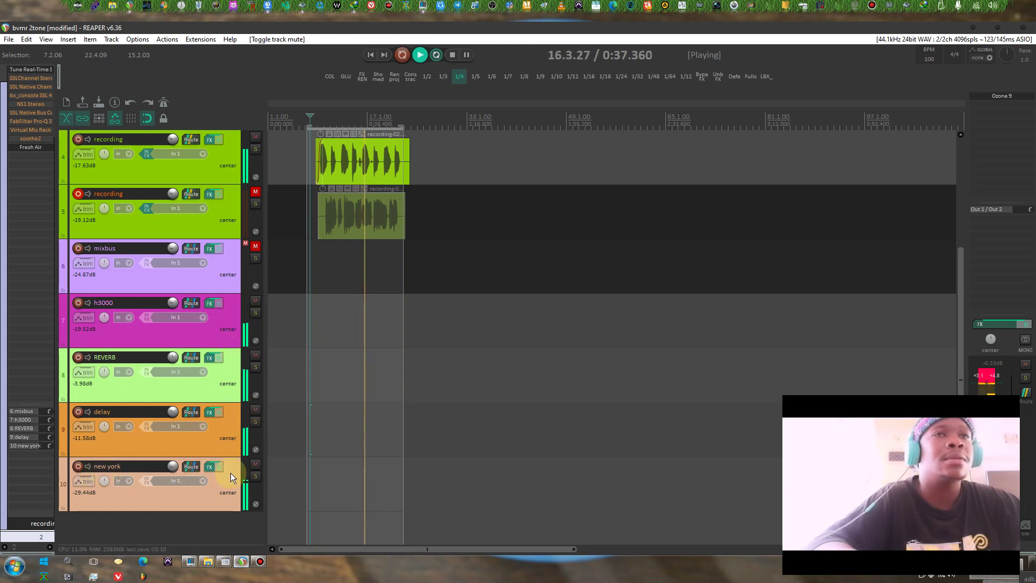
- Examine the new york track's effects: CLA-76, CLA-2A, I Heart NY and S1 Imager, and close its FX chain
{"action": "left_click", "coordinate": [207, 472]}
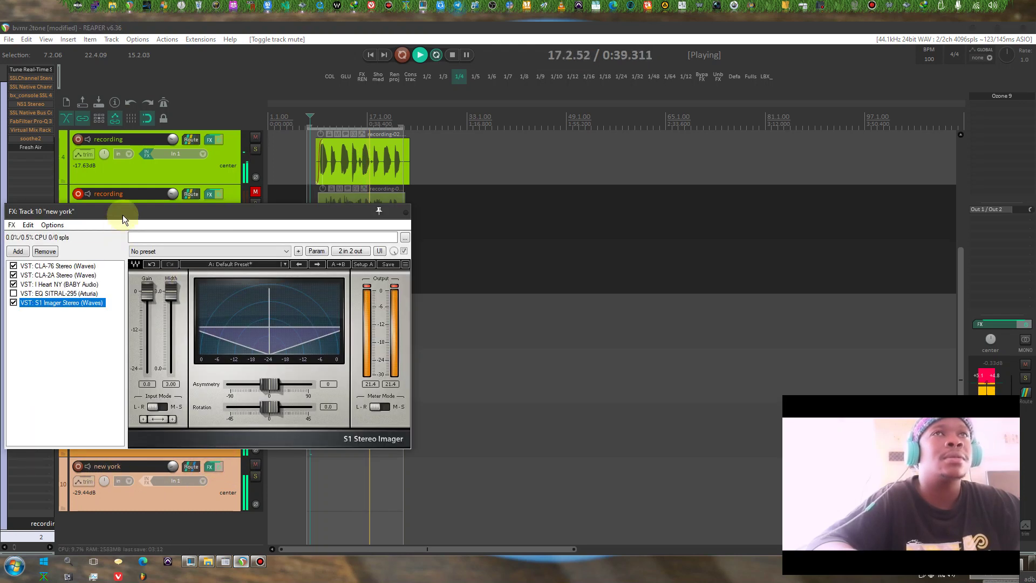
{"action": "left_click_drag", "start_coordinate": [112, 208], "coordinate": [331, 241]}
{"action": "left_click", "coordinate": [275, 298]}
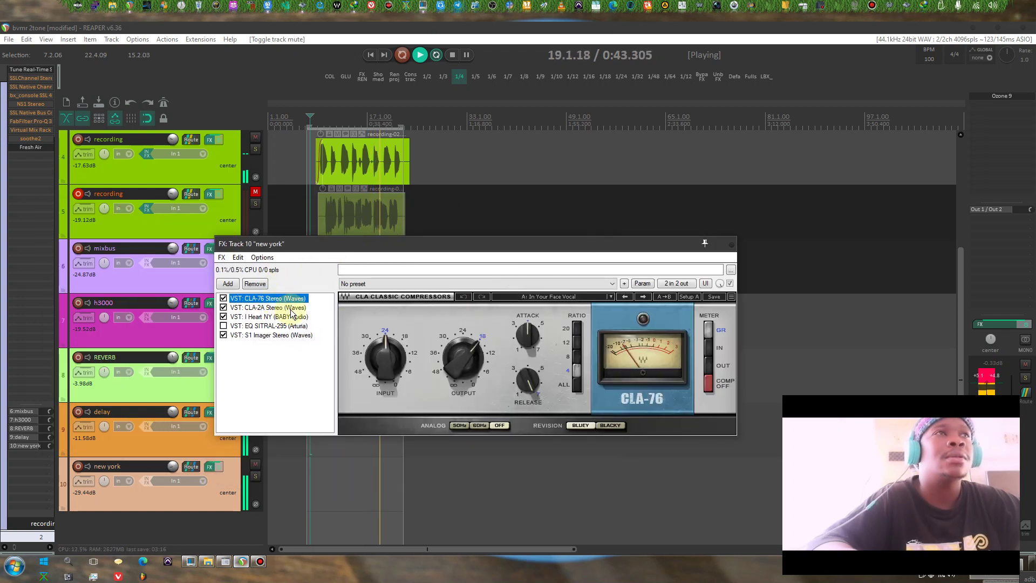
{"action": "left_click", "coordinate": [290, 308]}
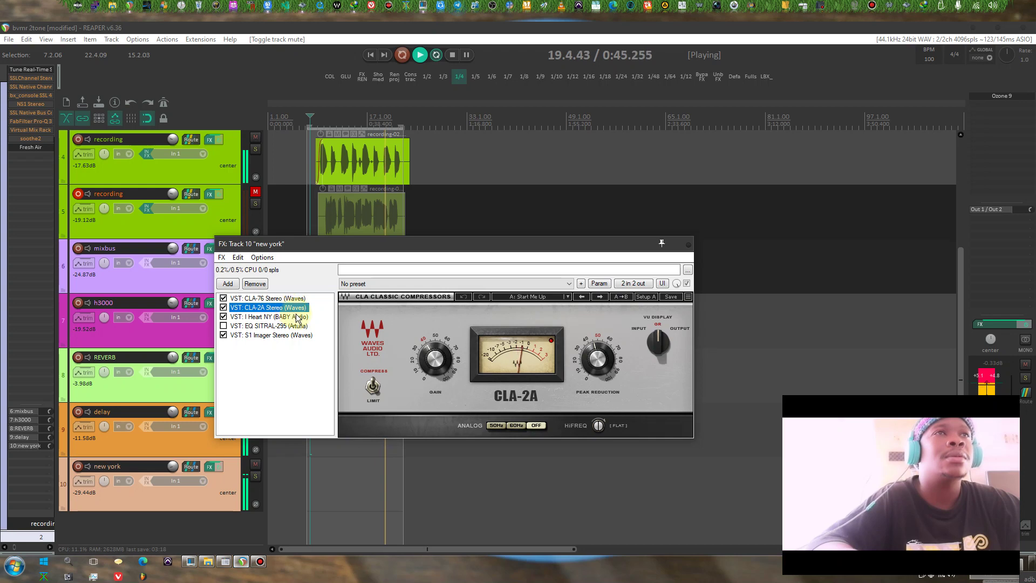
{"action": "left_click", "coordinate": [297, 317]}
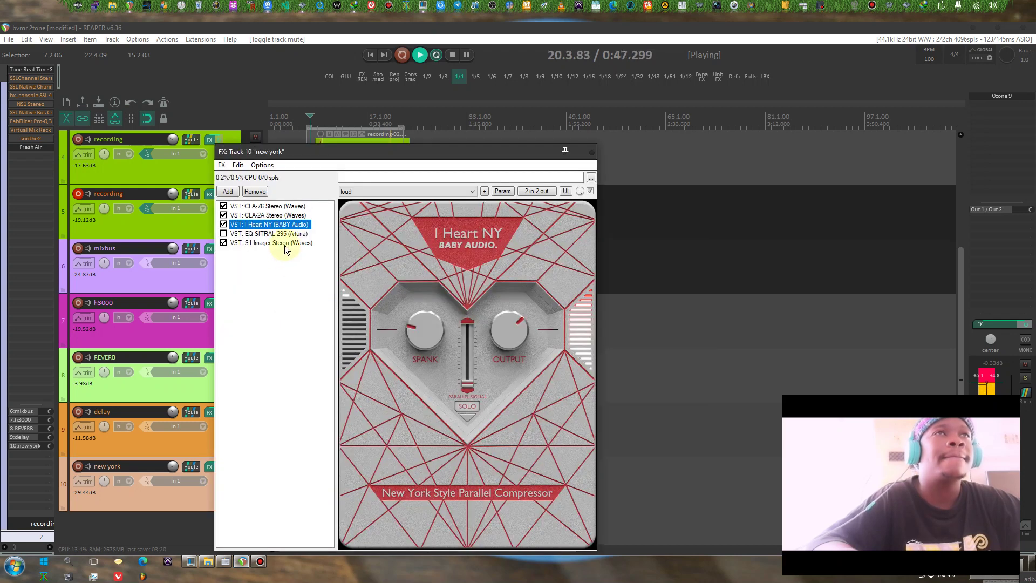
{"action": "left_click", "coordinate": [285, 244]}
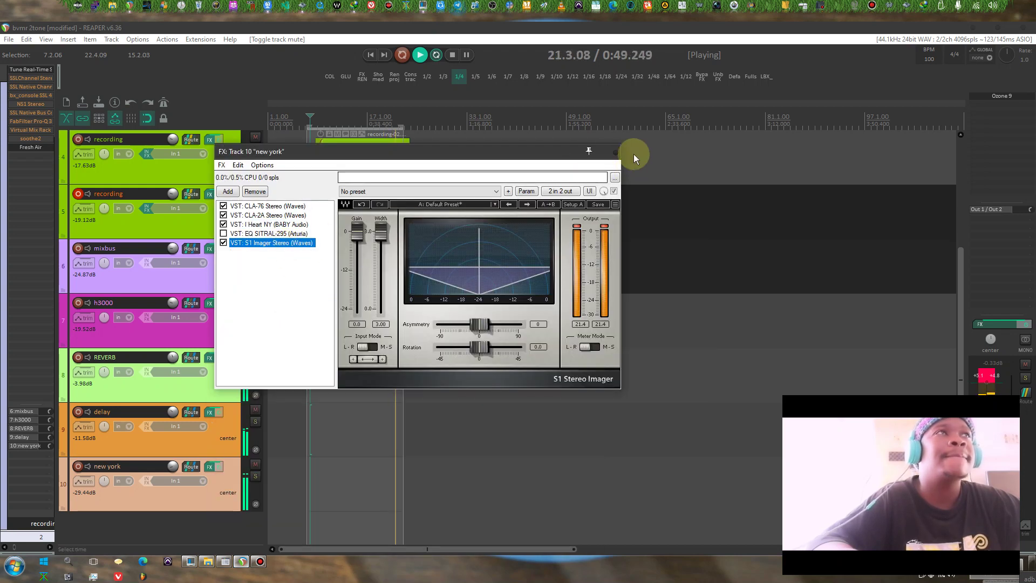
{"action": "left_click", "coordinate": [619, 152]}
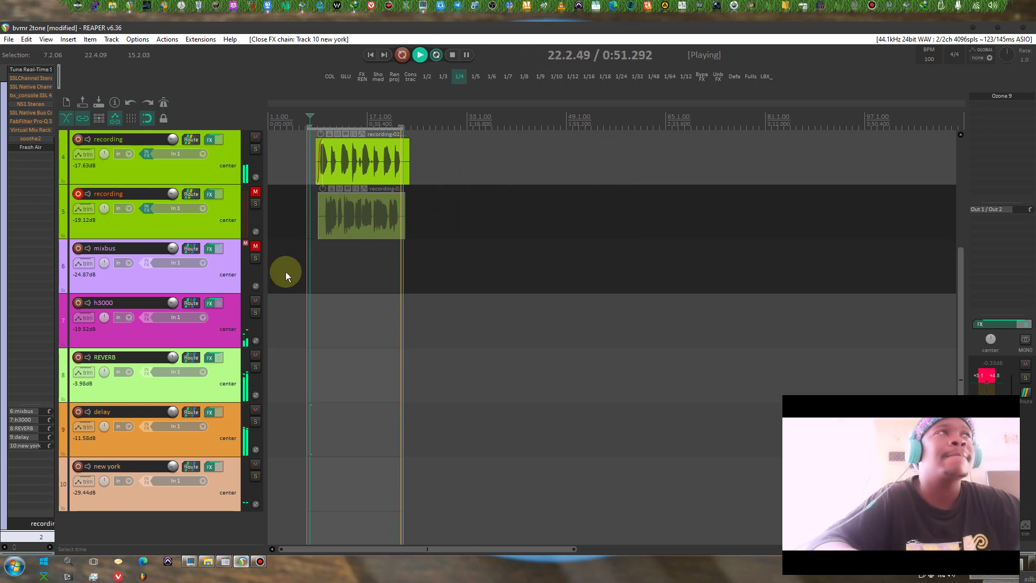
- Unmute the recording on track 5 and lower its volume to -24.77 dB
{"action": "scroll", "coordinate": [182, 260], "scroll_direction": "up", "scroll_amount": 3}
{"action": "left_click", "coordinate": [255, 356]}
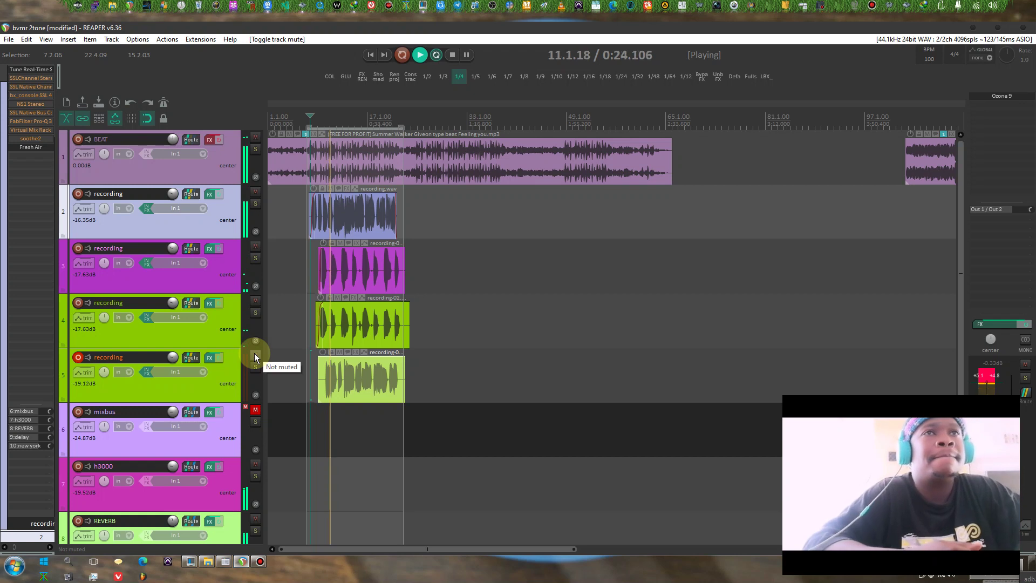
{"action": "left_click", "coordinate": [235, 366]}
{"action": "left_click_drag", "start_coordinate": [172, 358], "coordinate": [172, 375]}
{"action": "scroll", "coordinate": [173, 357], "scroll_direction": "down", "scroll_amount": 1}
{"action": "scroll", "coordinate": [173, 357], "scroll_direction": "up", "scroll_amount": 3}
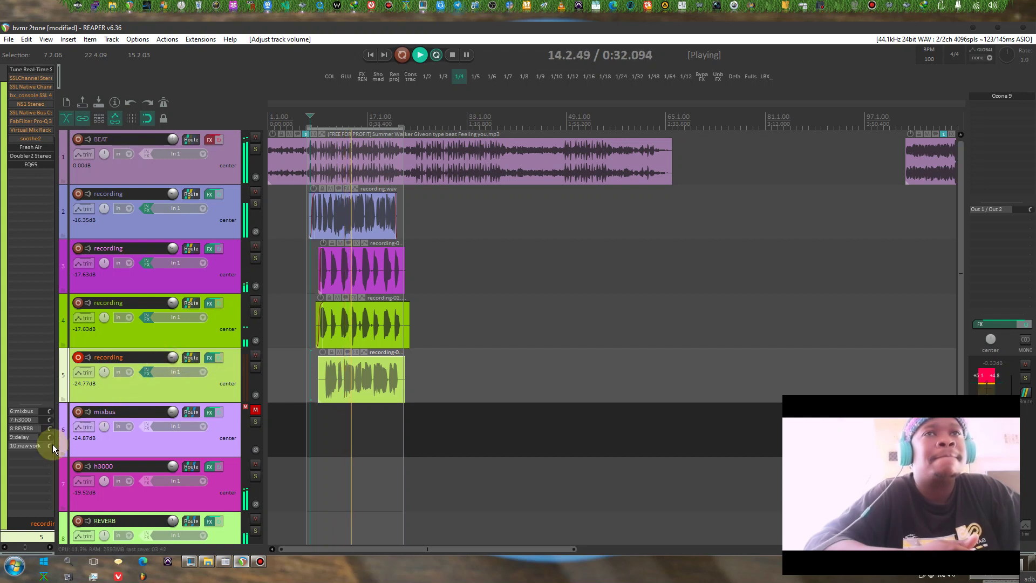
- Lower track 5's send to the new york track to -inf dB and raise the track's volume to -16.06 dB
{"action": "scroll", "coordinate": [50, 445], "scroll_direction": "down", "scroll_amount": 1}
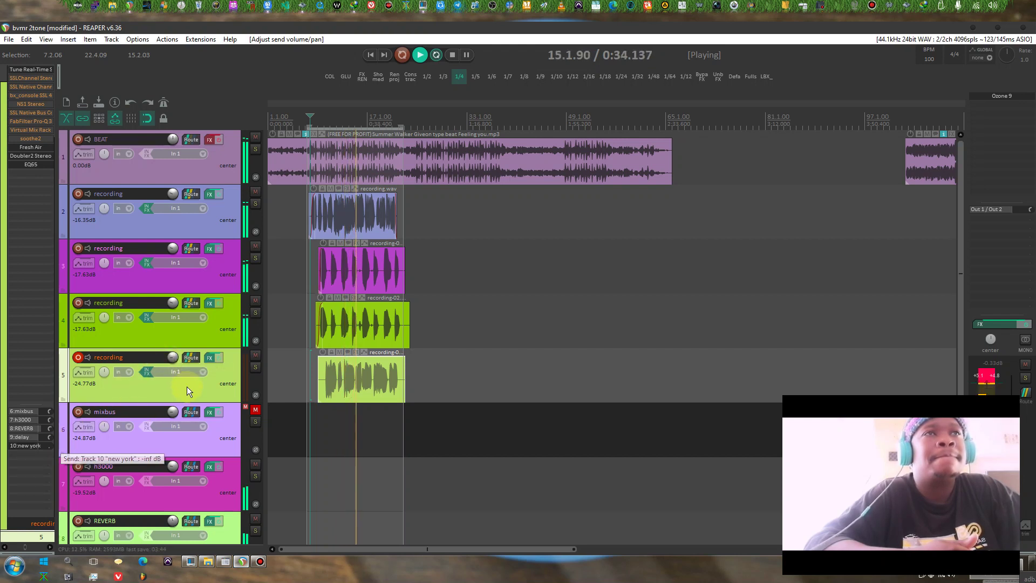
{"action": "scroll", "coordinate": [178, 359], "scroll_direction": "up", "scroll_amount": 8}
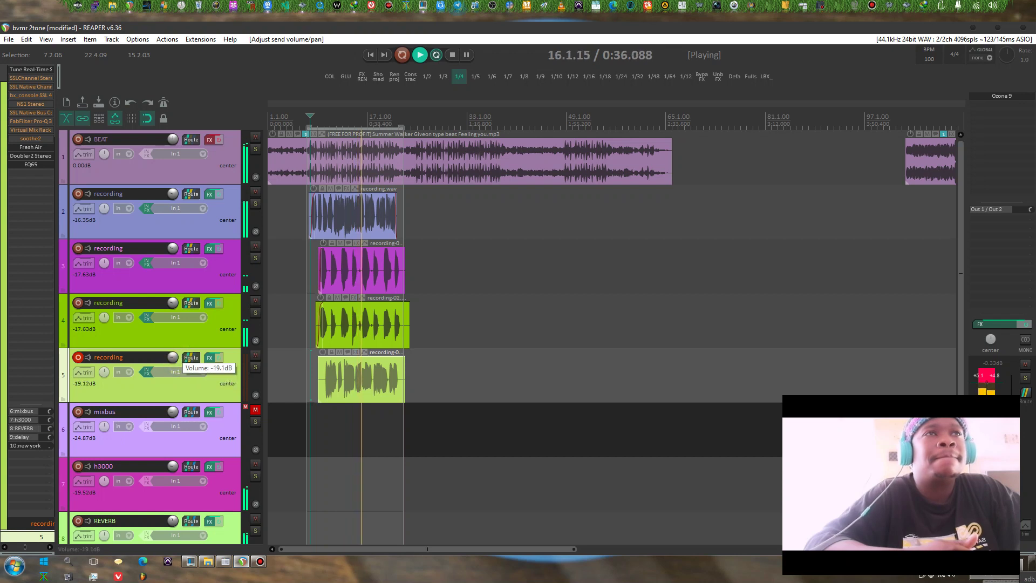
{"action": "scroll", "coordinate": [178, 359], "scroll_direction": "up", "scroll_amount": 2}
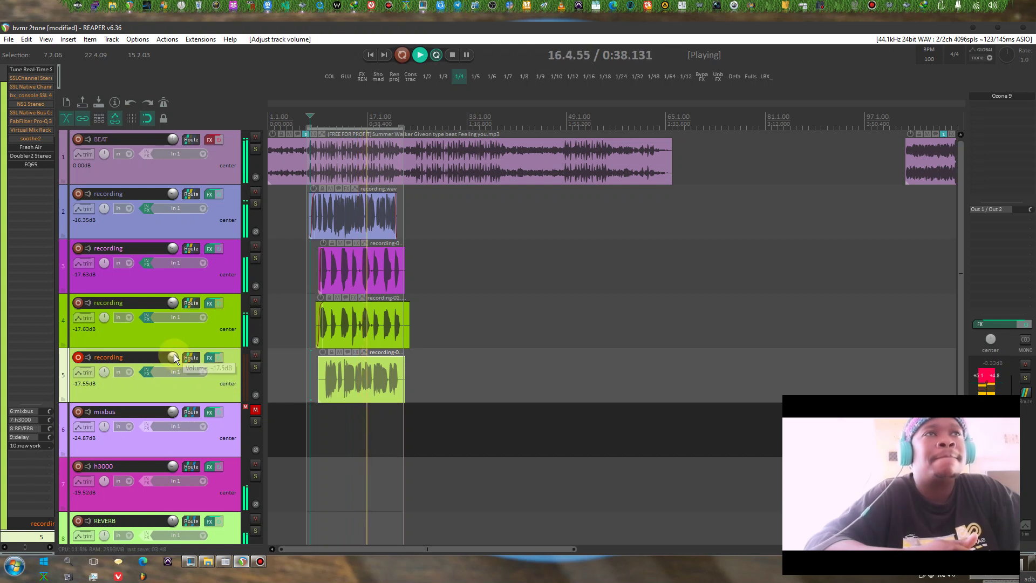
{"action": "scroll", "coordinate": [173, 357], "scroll_direction": "up", "scroll_amount": 3}
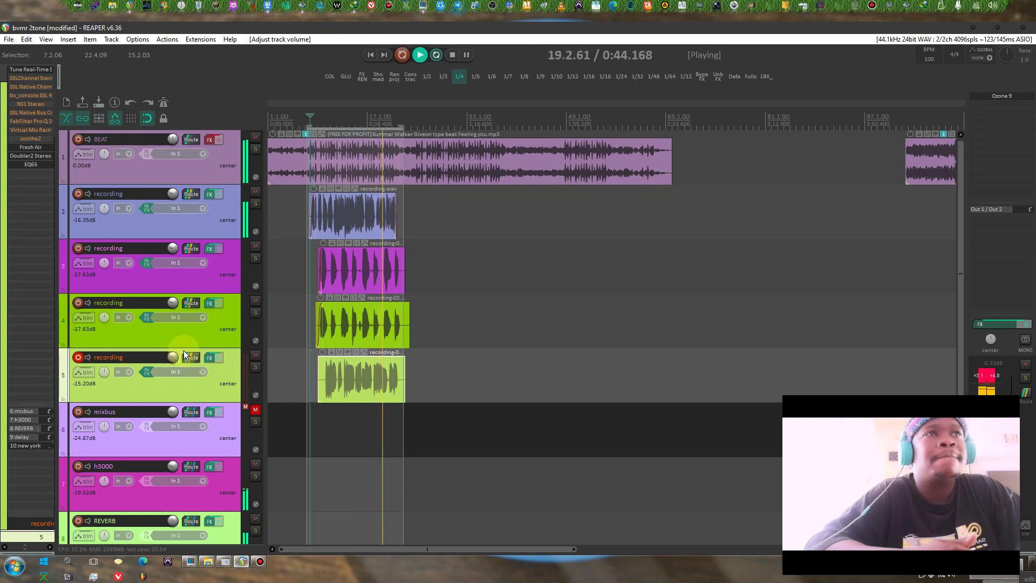
{"action": "scroll", "coordinate": [176, 361], "scroll_direction": "down", "scroll_amount": 1}
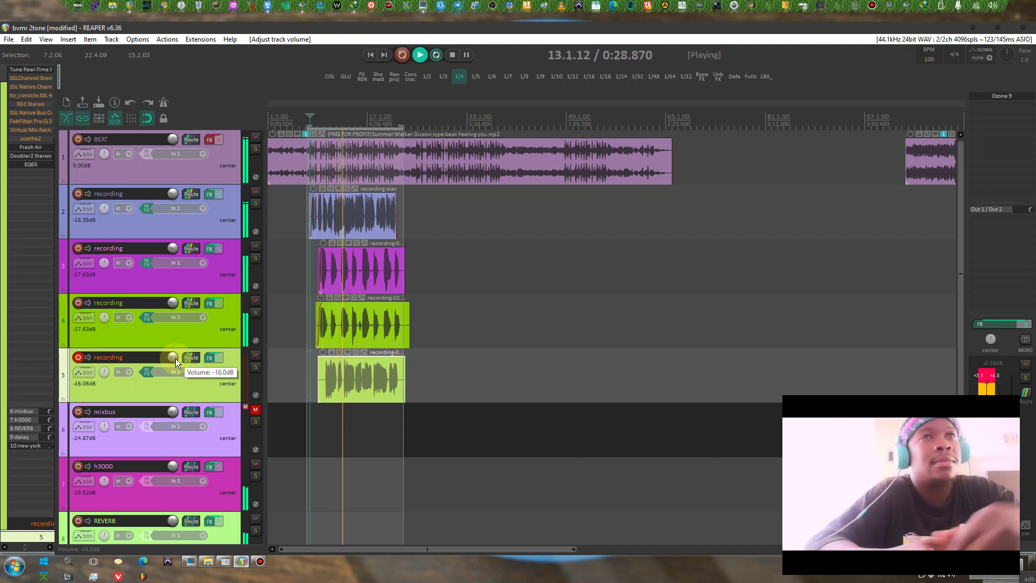
- Examine Virtual Mix Rack and NS1 Stereo in track 5's input FX chain, and close the chain
{"action": "left_click", "coordinate": [144, 370]}
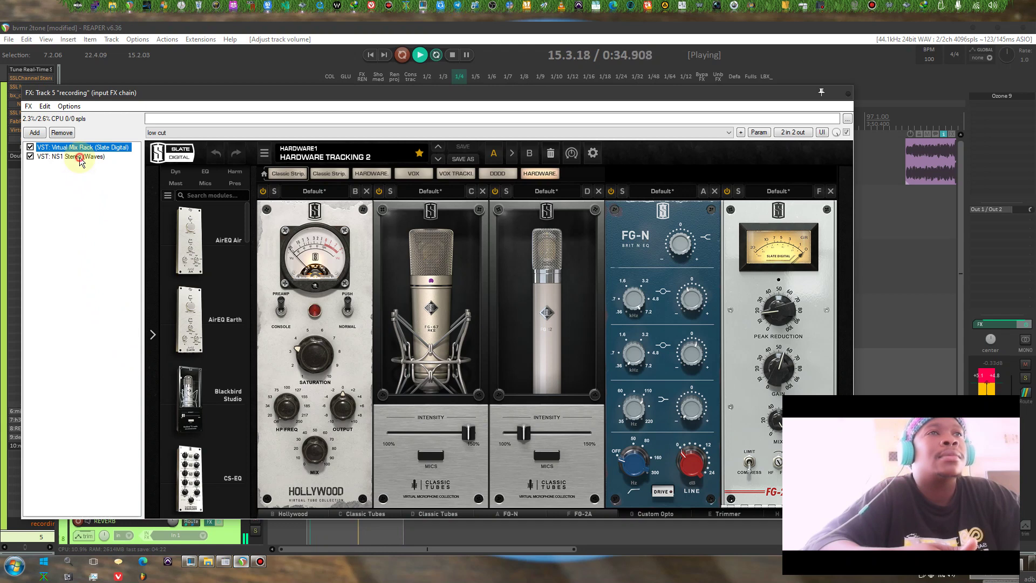
{"action": "left_click", "coordinate": [80, 157]}
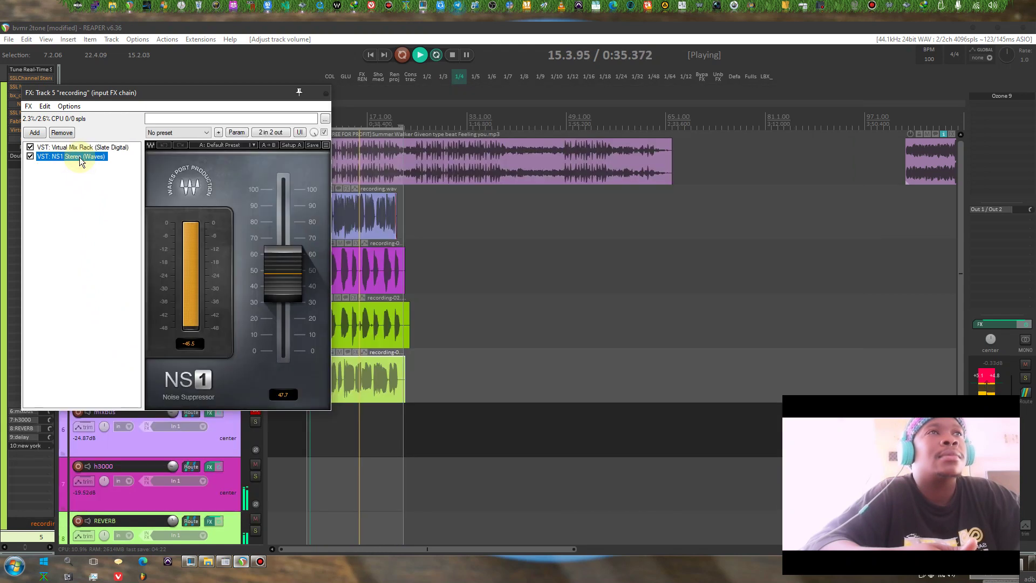
{"action": "left_click", "coordinate": [326, 93]}
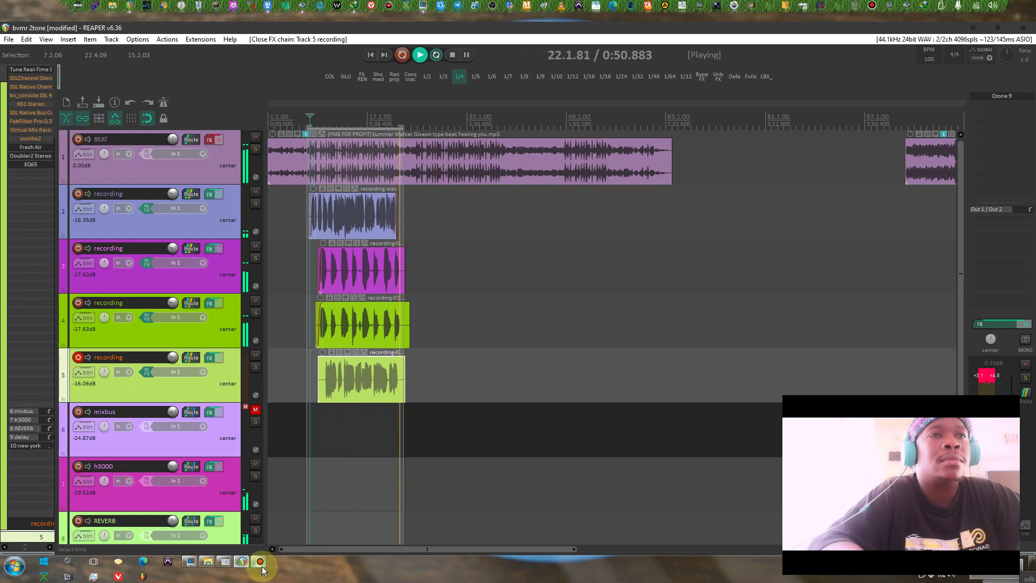
- Select recording tracks 2 to 5 and toggle their effects off and back on to compare dry and processed vocals
{"action": "left_click", "coordinate": [231, 202]}
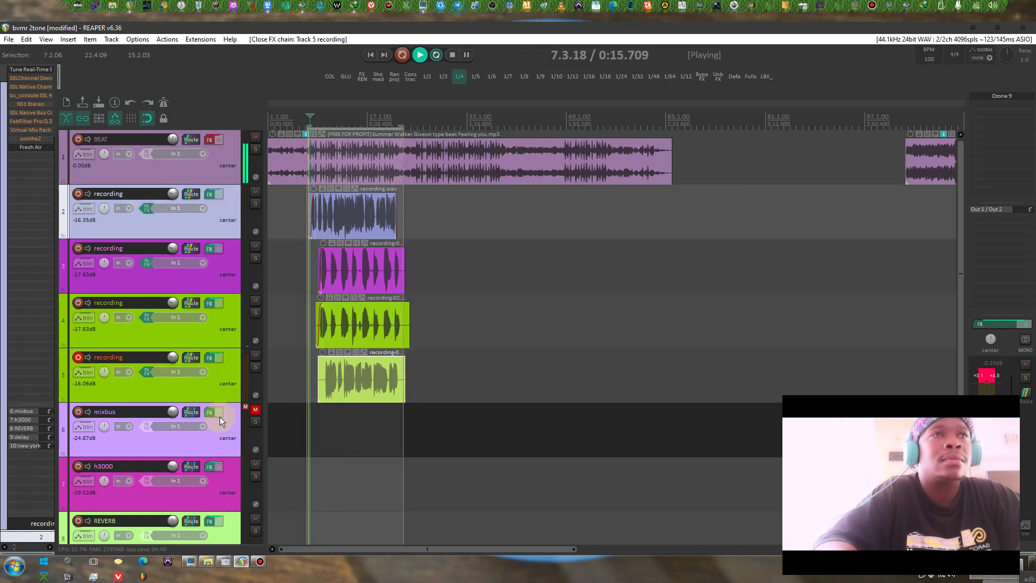
{"action": "left_click", "coordinate": [225, 387], "text": "shift"}
{"action": "left_click", "coordinate": [221, 357]}
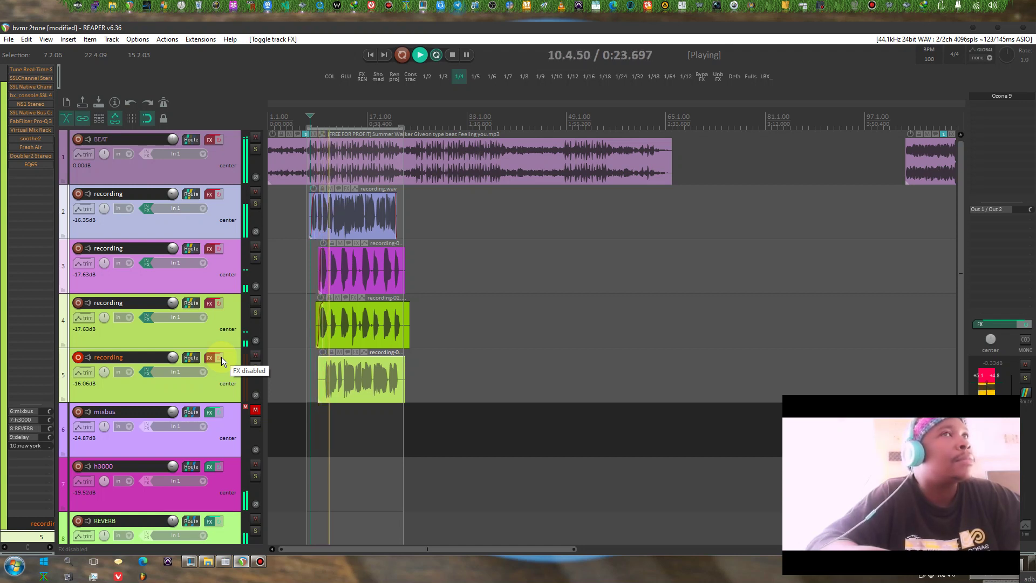
{"action": "left_click", "coordinate": [222, 358]}
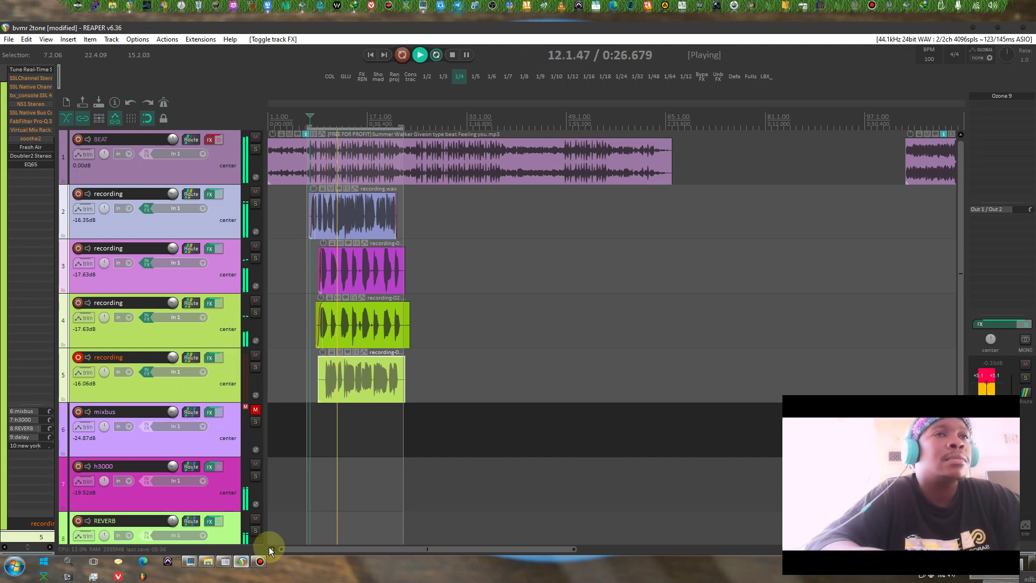
{"action": "left_click", "coordinate": [260, 562]}
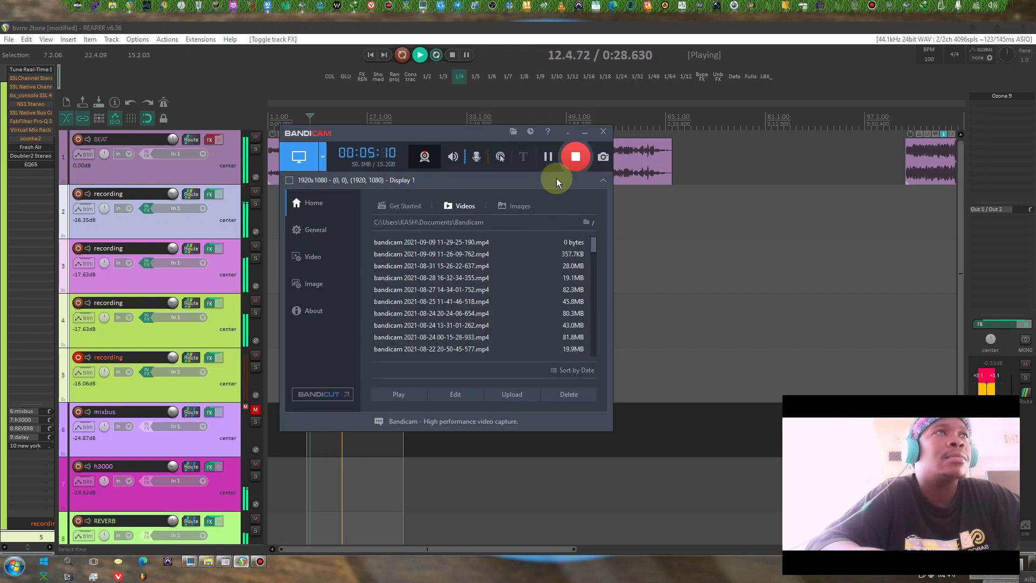